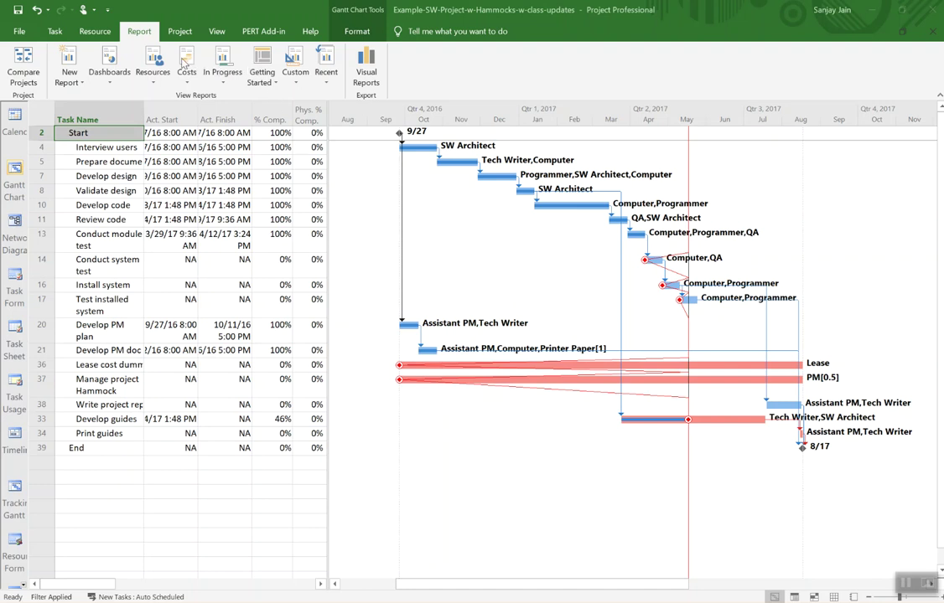
Switch to the Resource Sheet view, where Tech Writer and Assistant PM show as overallocated
click(96, 32)
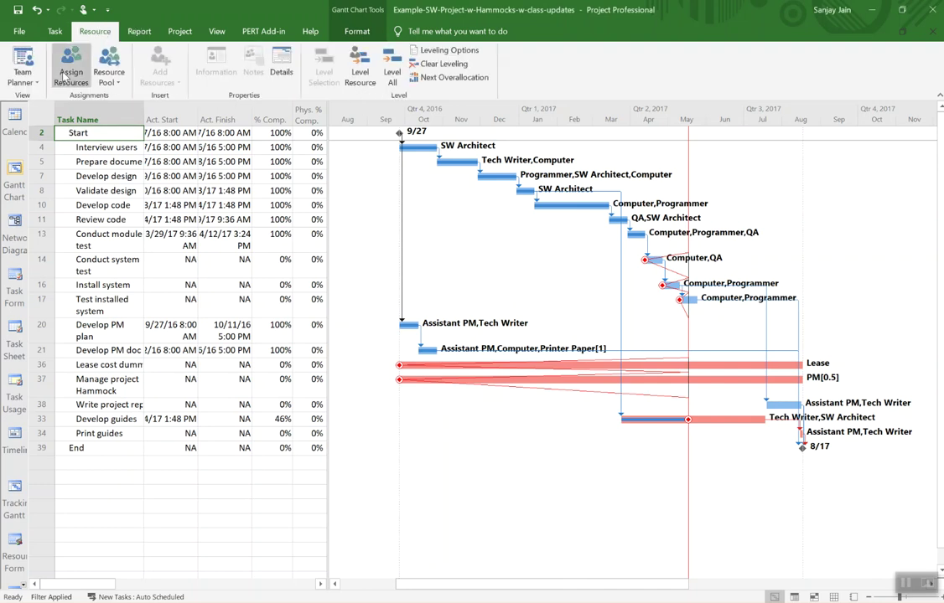
click(33, 78)
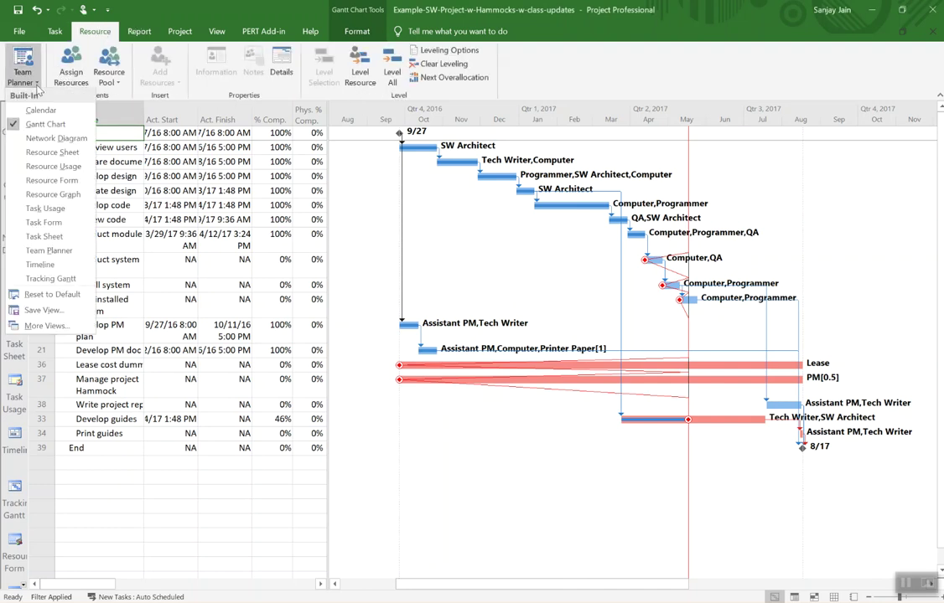
click(48, 152)
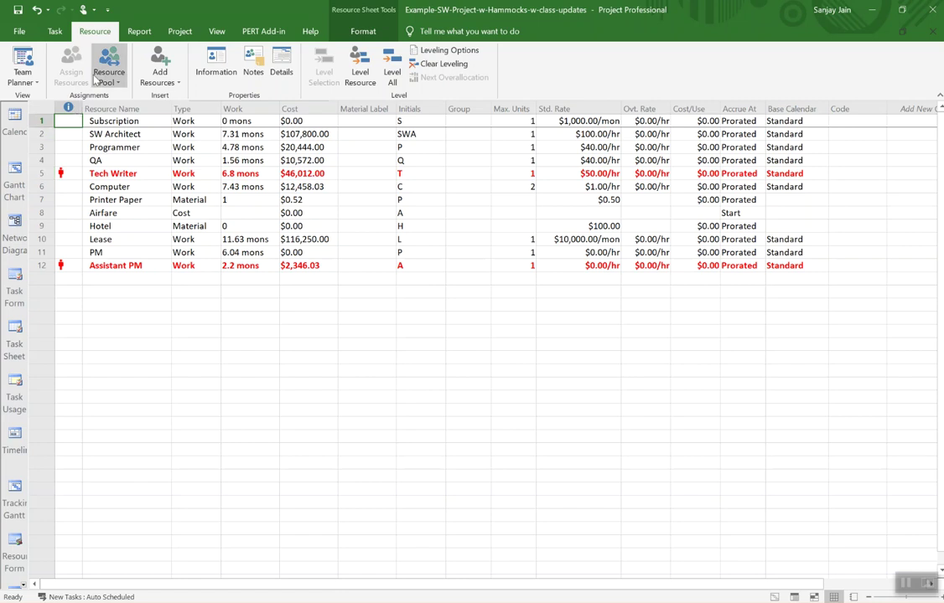
click(142, 32)
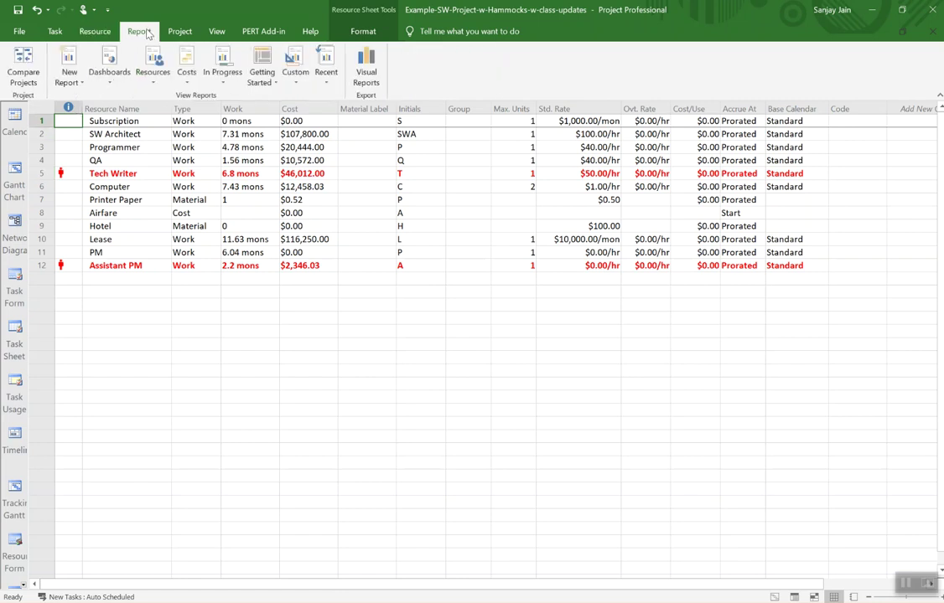
Create a new chart report from More Reports, named 'Report 6'
click(297, 85)
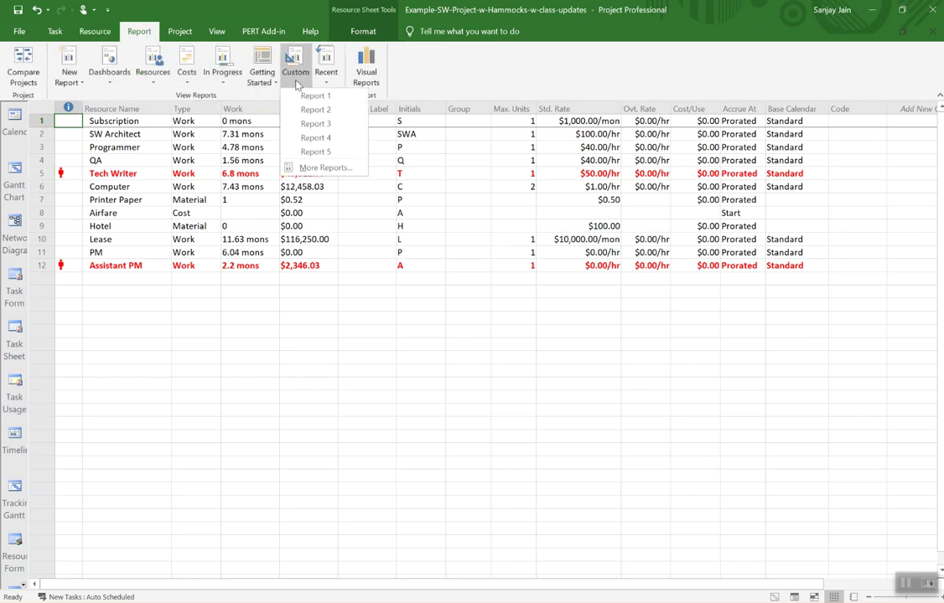
click(318, 167)
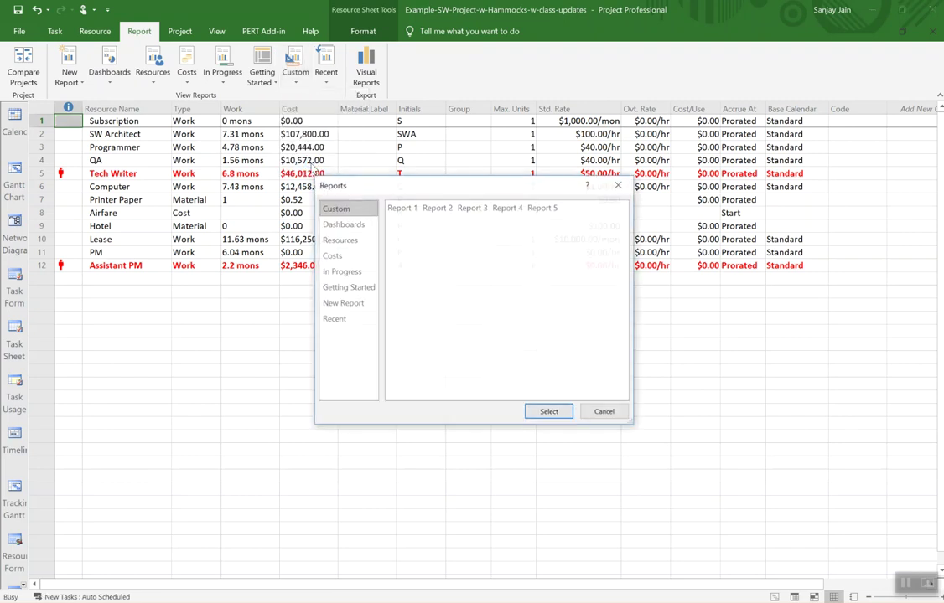
click(354, 309)
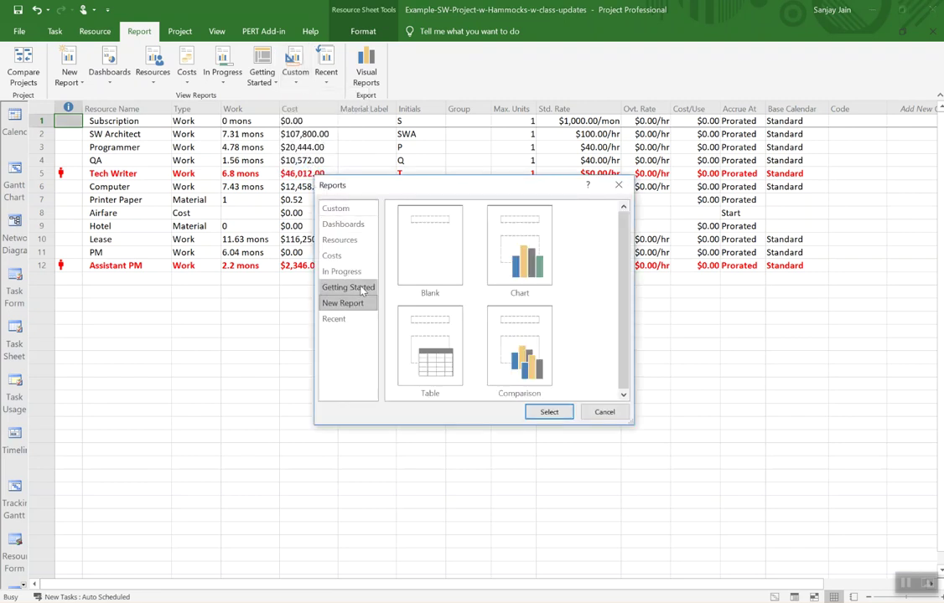
click(528, 241)
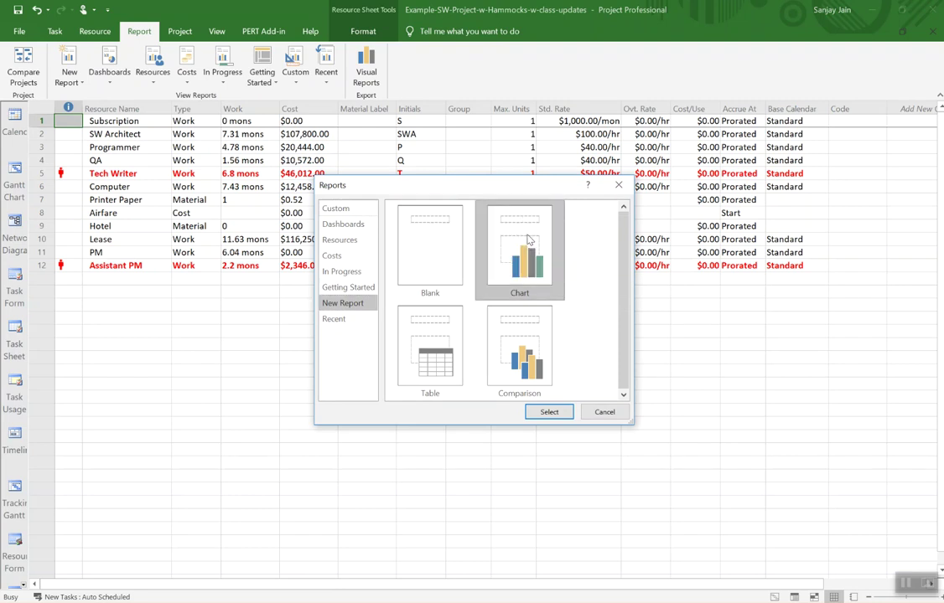
click(544, 412)
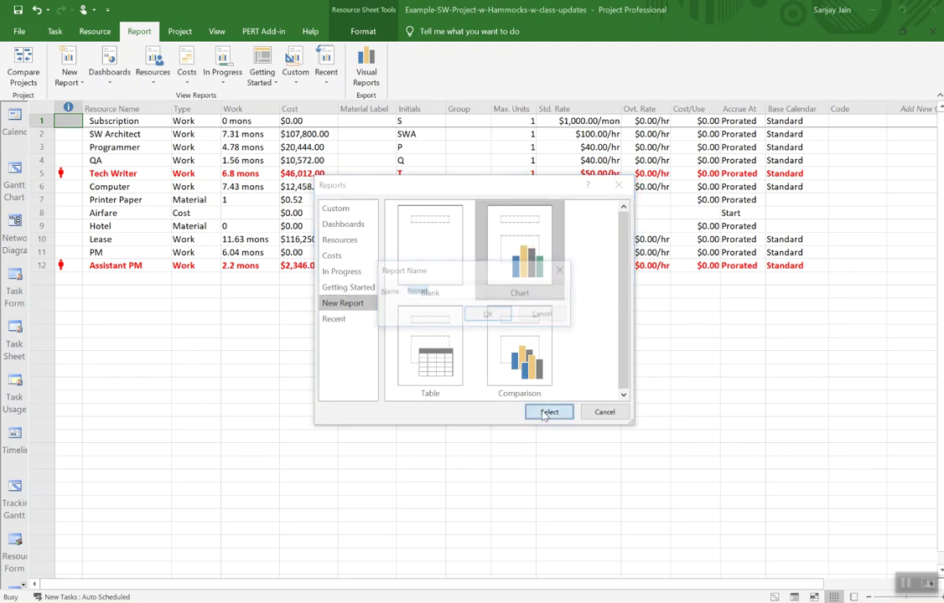
click(453, 292)
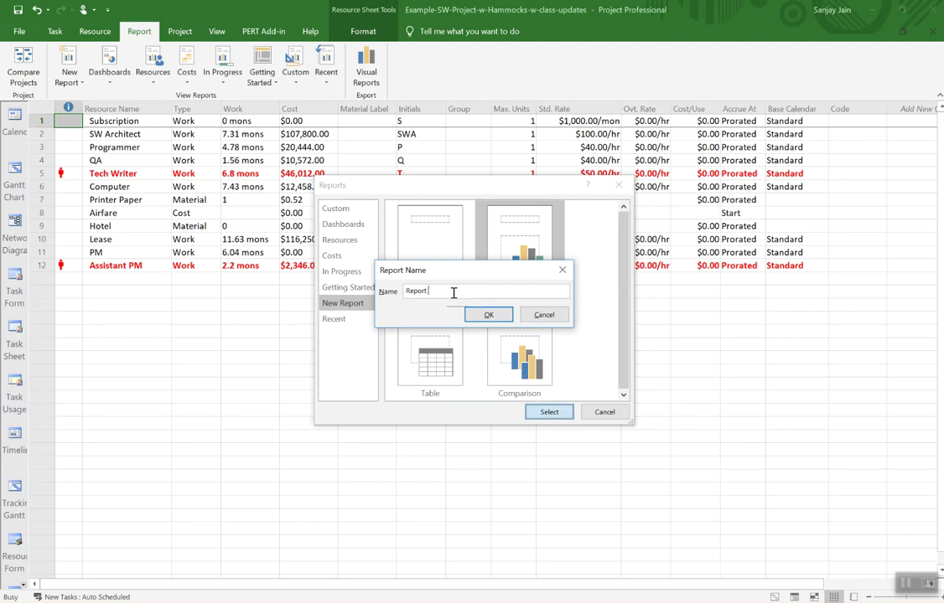
text(6)
click(489, 315)
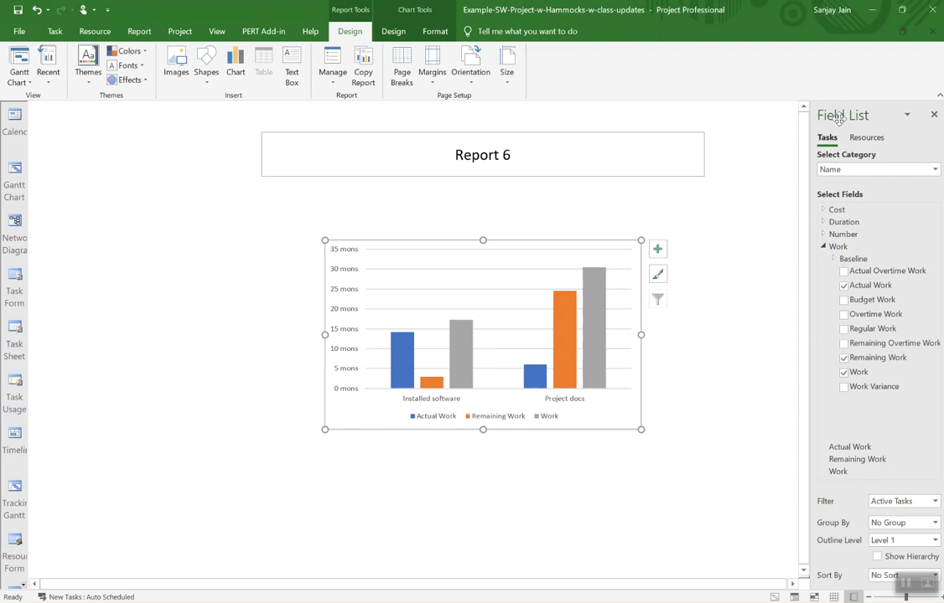
Chart the report by Resources instead of tasks, filtered to Resources - Work
click(862, 139)
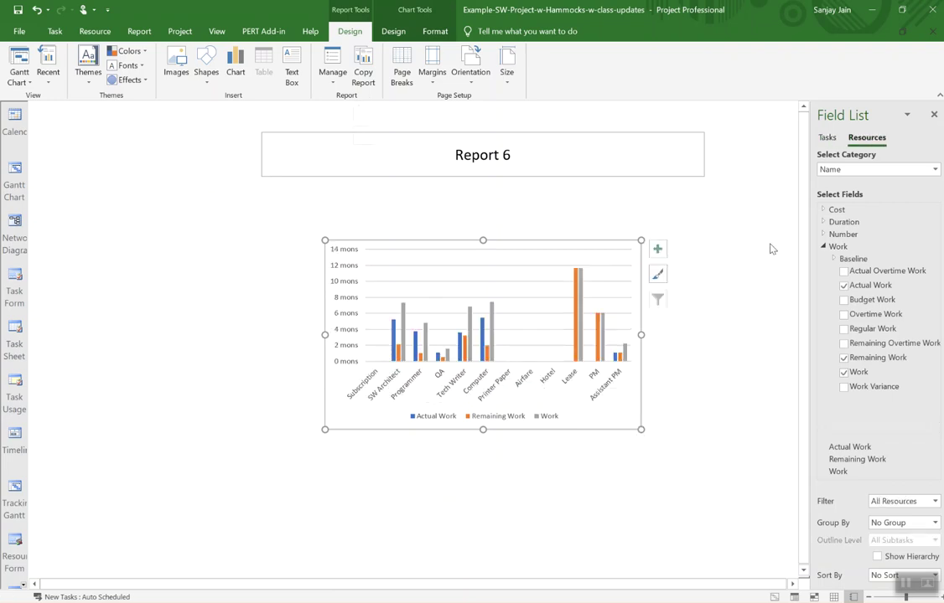
click(936, 502)
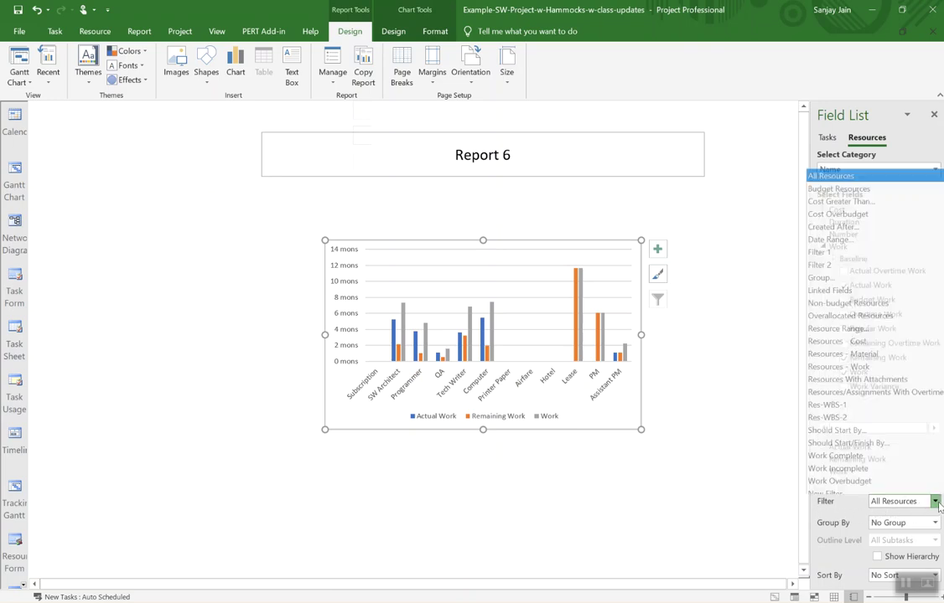
click(895, 362)
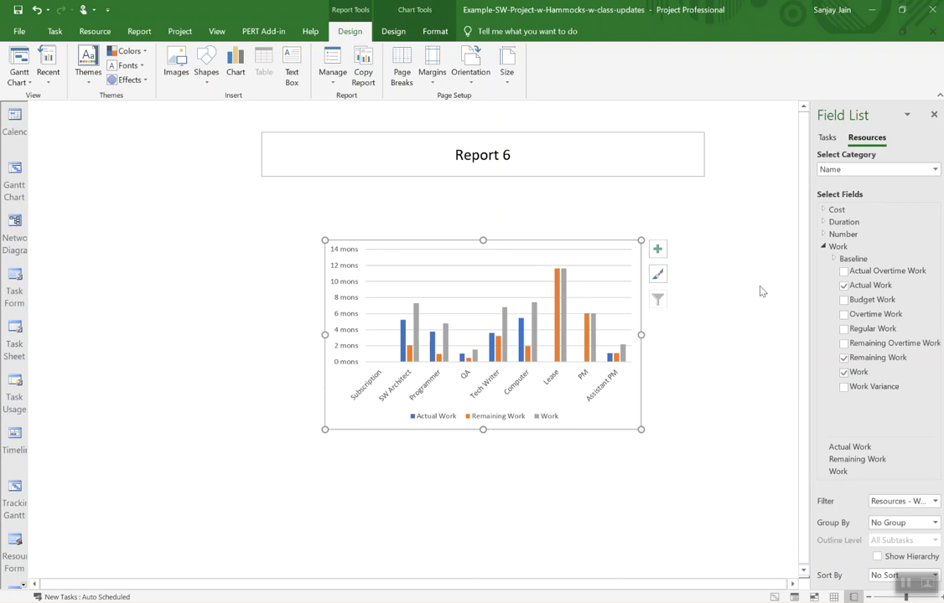
Replace the Actual Work, Remaining Work and Work fields with the Number field Peak
click(843, 285)
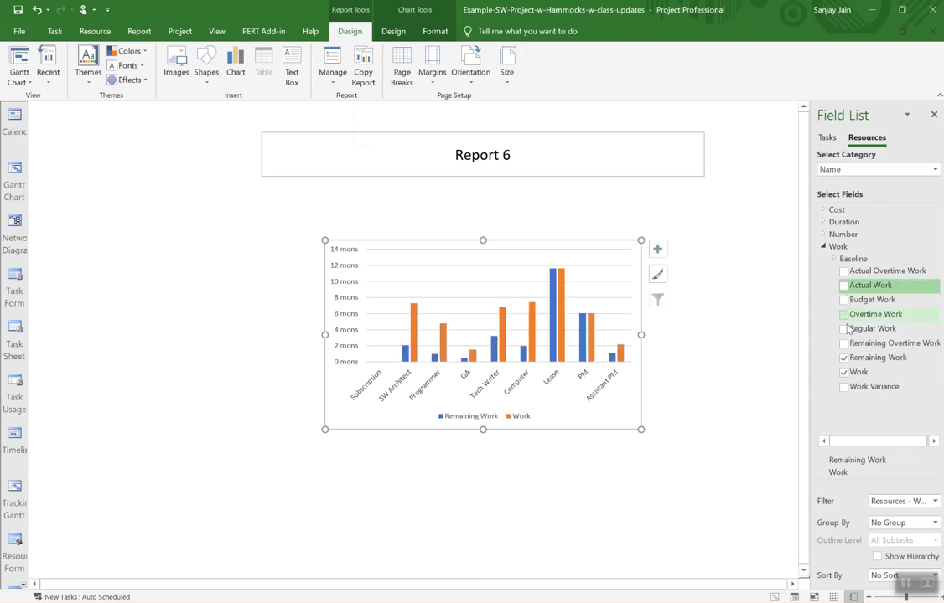
click(844, 358)
click(844, 372)
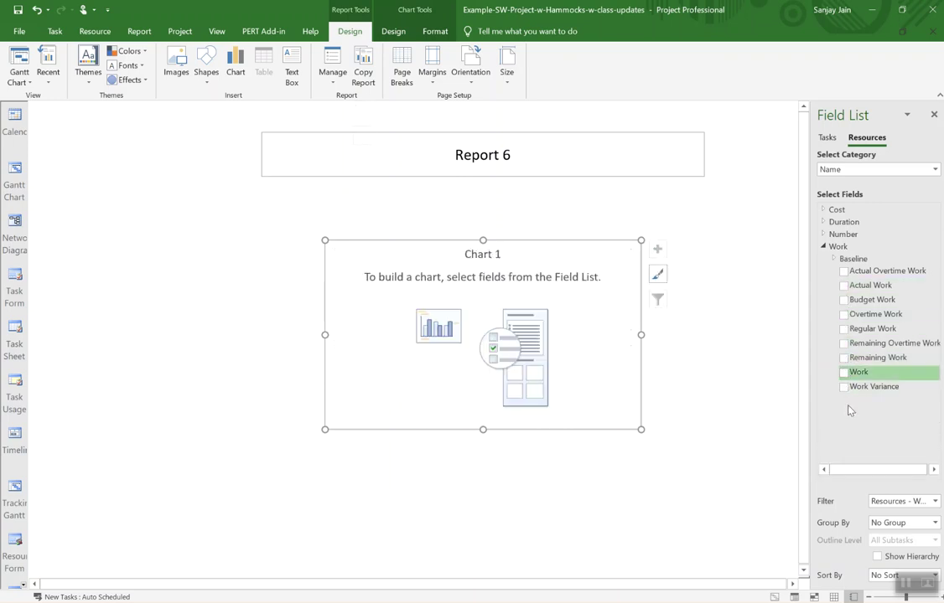
click(823, 246)
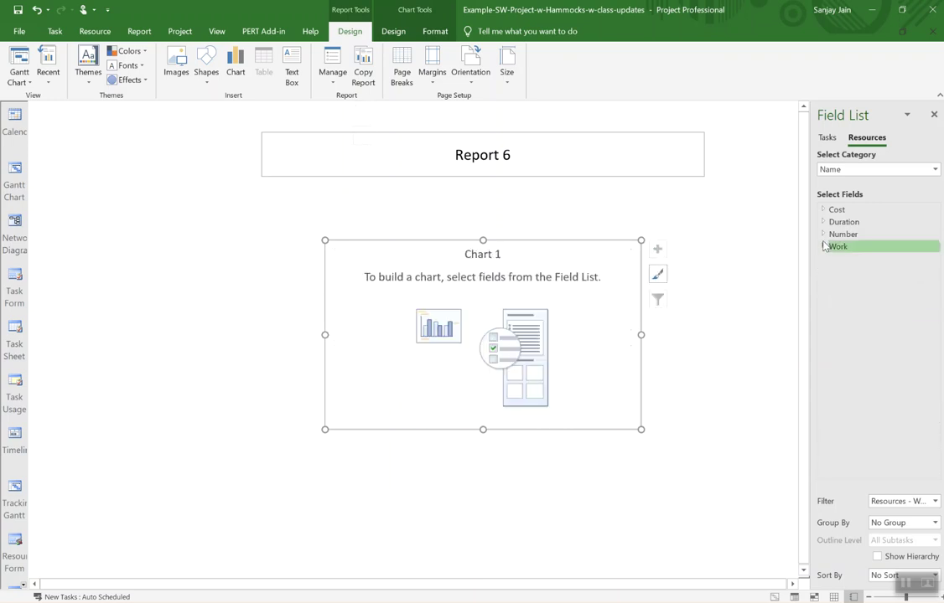
click(823, 235)
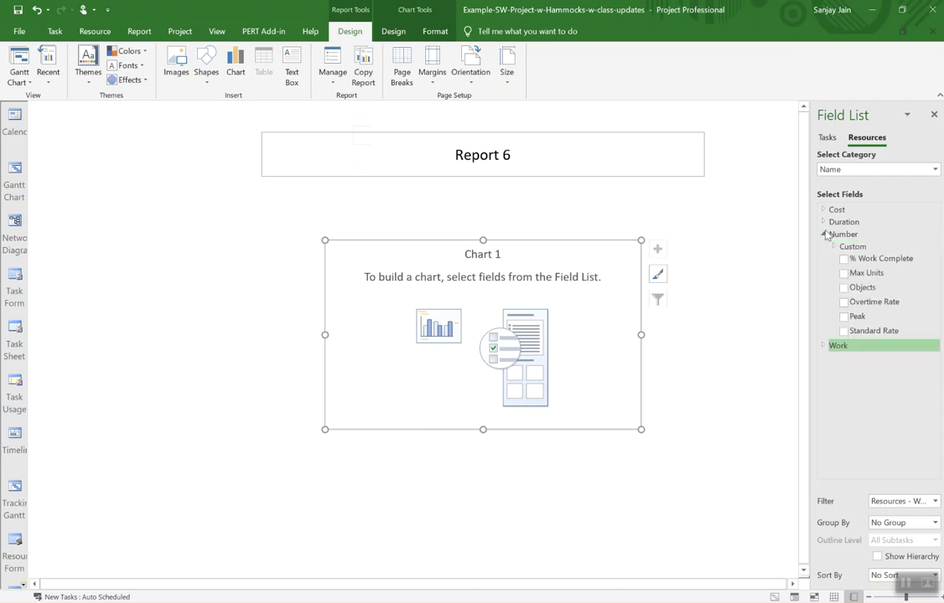
click(844, 316)
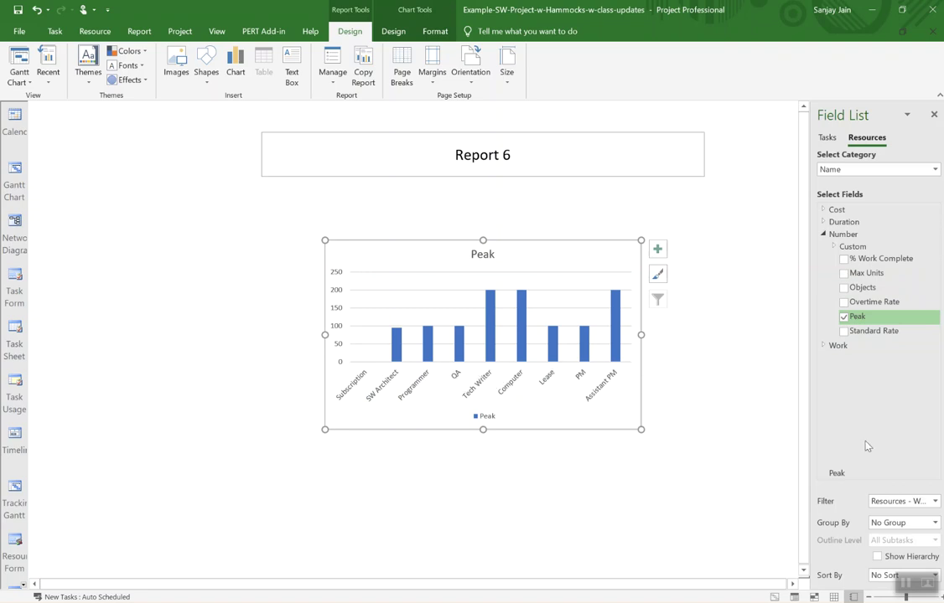
Filter the chart by Resource Range ID 5 to 5, leaving only Tech Writer
click(935, 502)
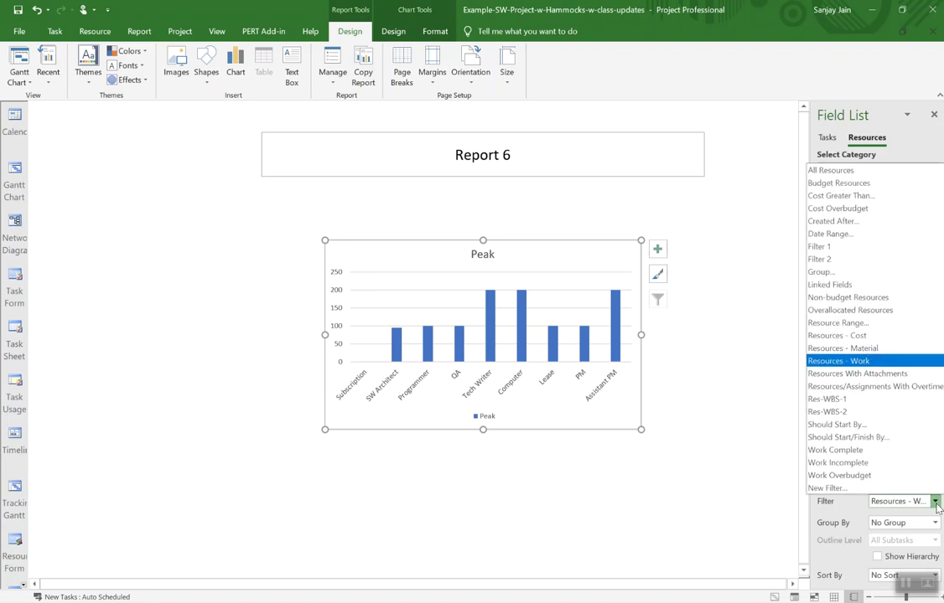
click(838, 322)
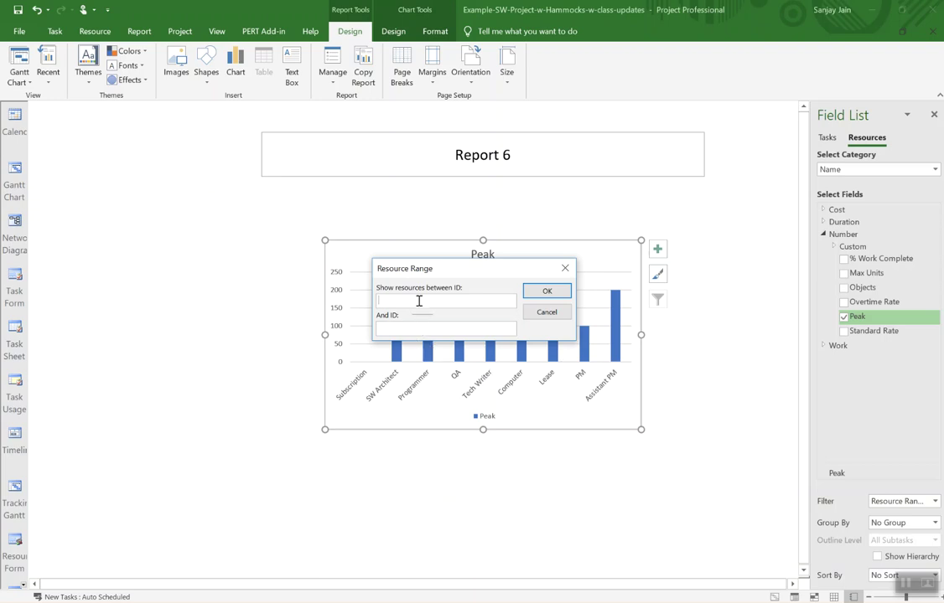
text(5)
text(5)
click(543, 292)
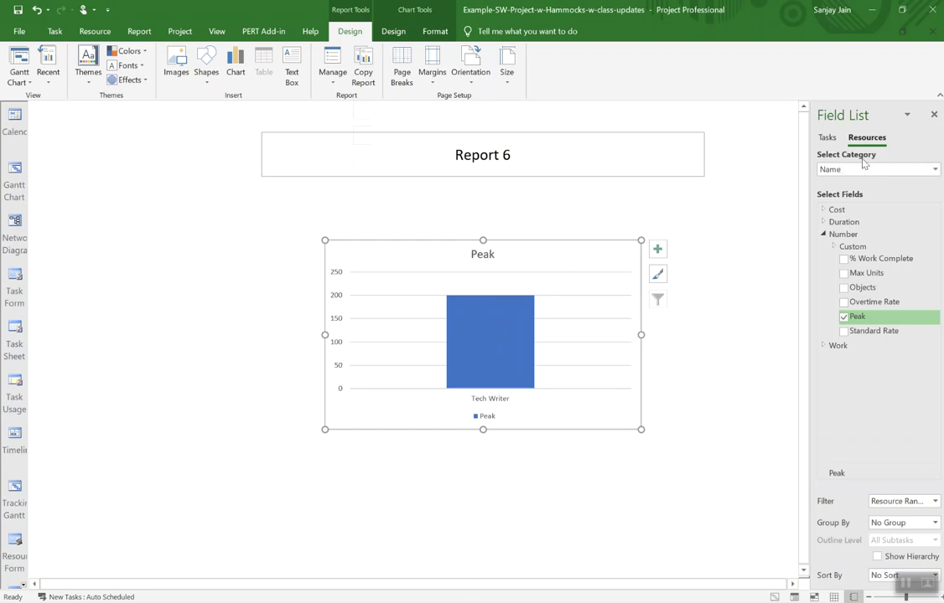
click(935, 169)
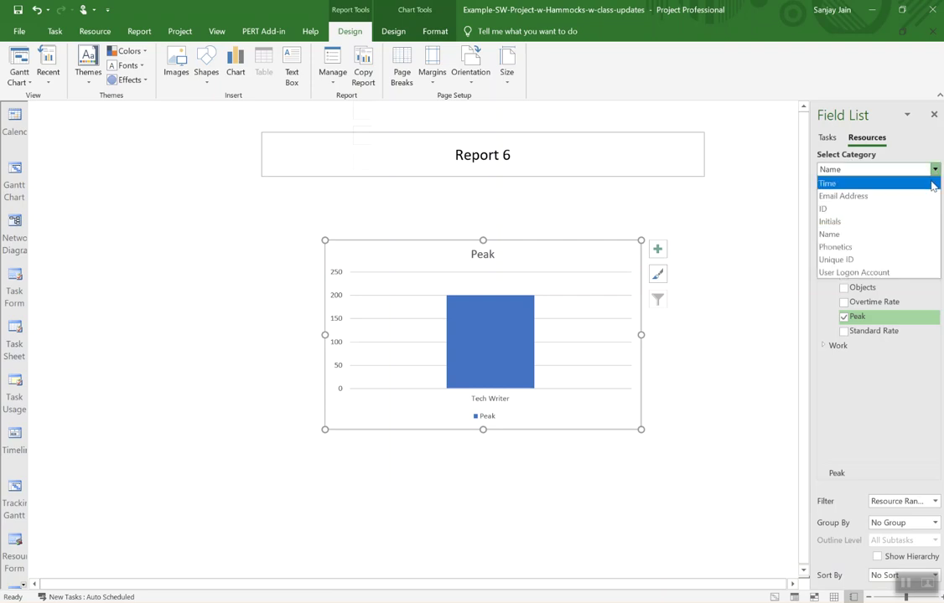
Plot Peak over Time, enlarge the chart, and set the timescale units to Weeks
click(929, 183)
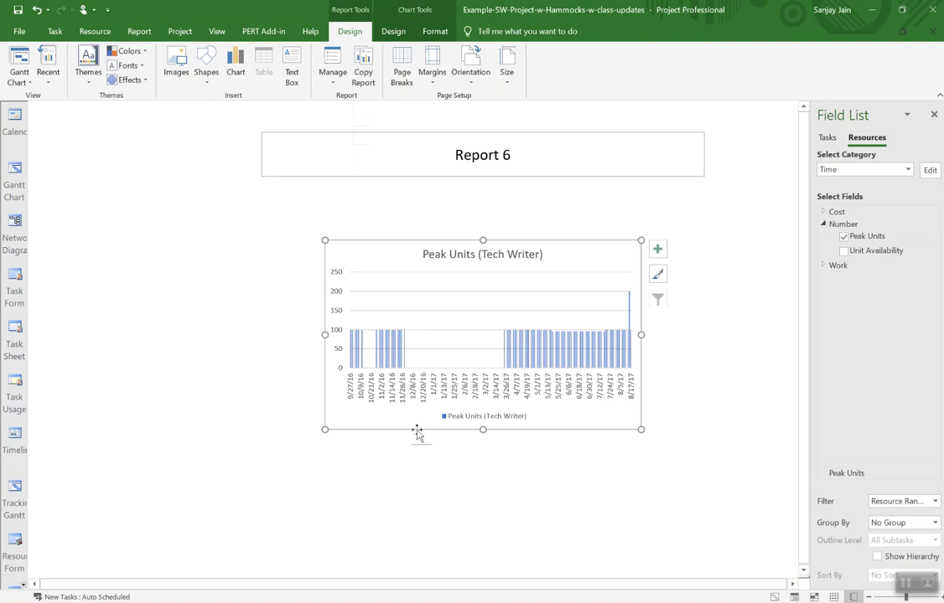
drag(325, 431, 221, 461)
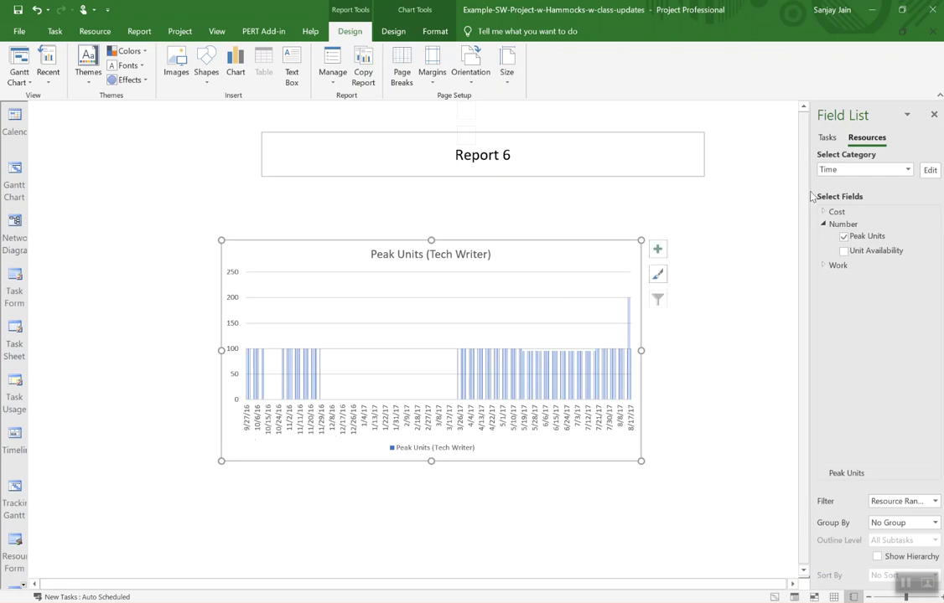
click(929, 170)
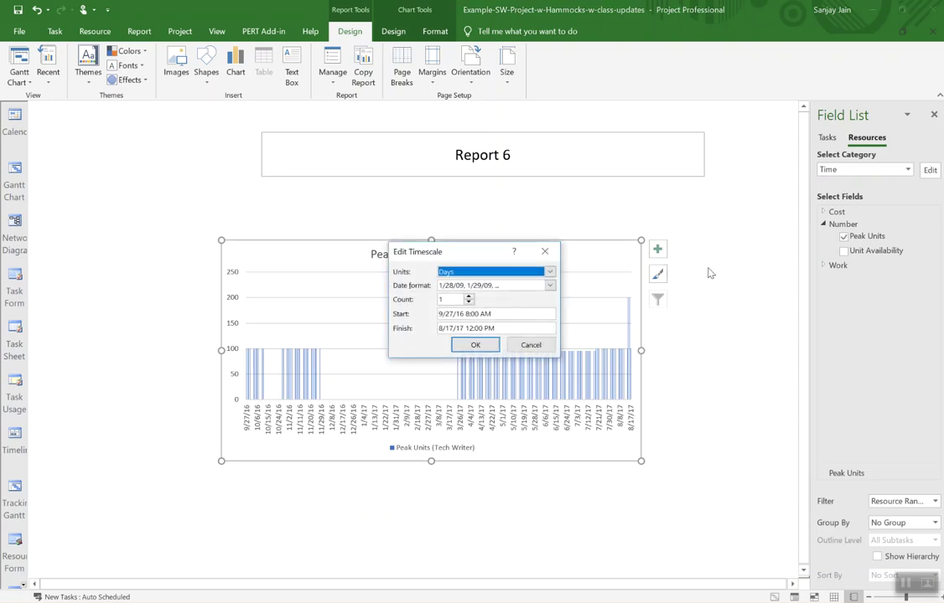
click(549, 272)
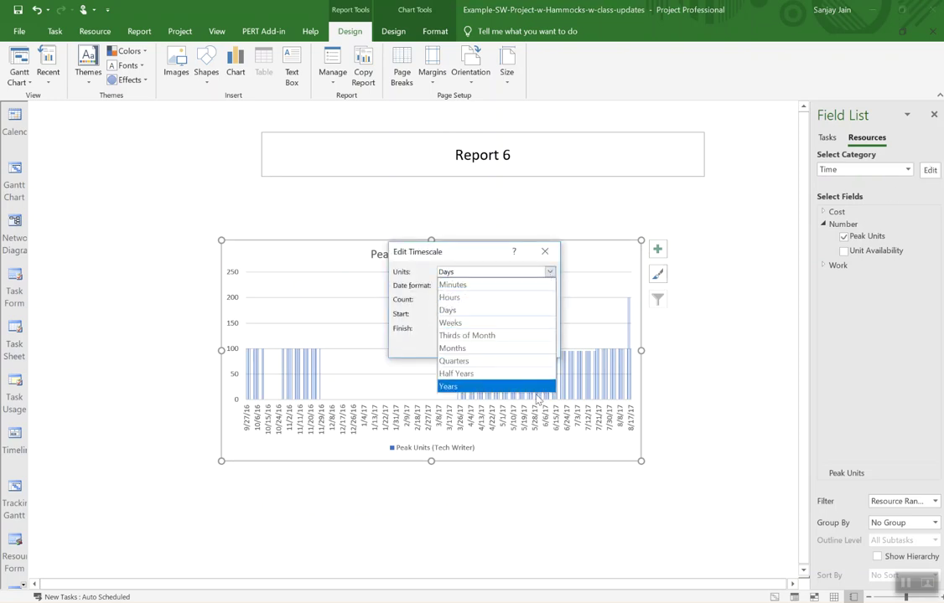
click(530, 323)
click(480, 342)
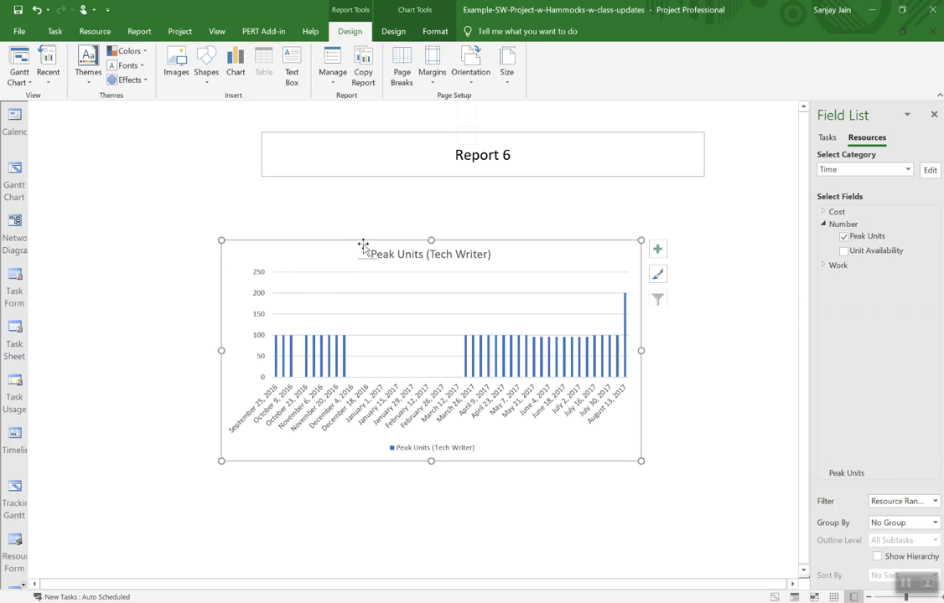
Change the chart's timescale units from Weeks to Thirds of Month
click(930, 169)
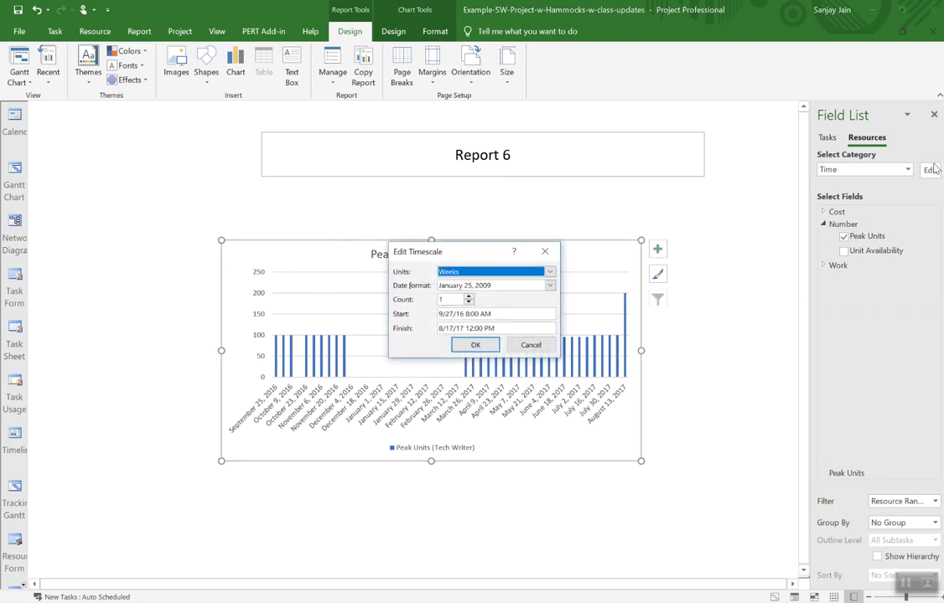
click(549, 272)
click(533, 334)
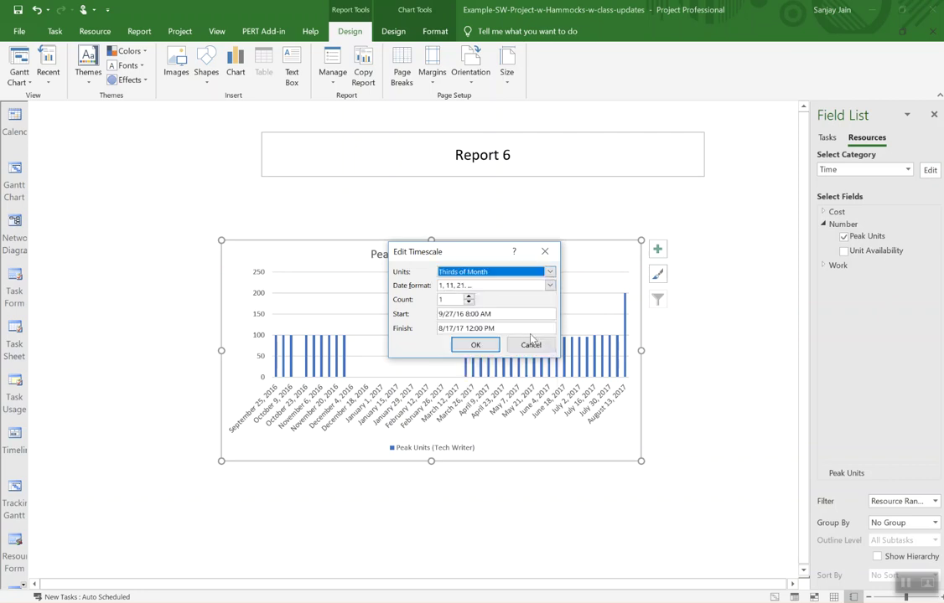
click(475, 345)
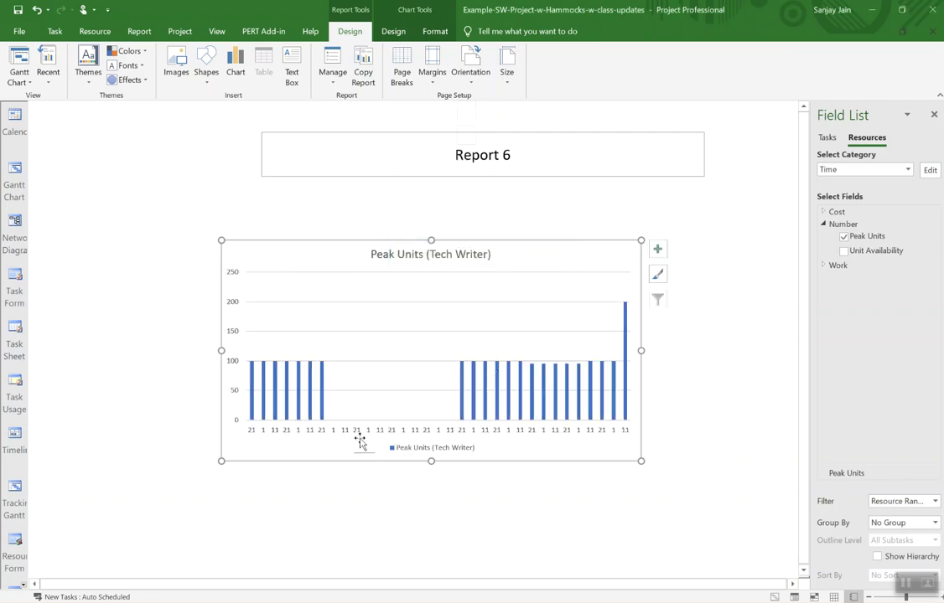